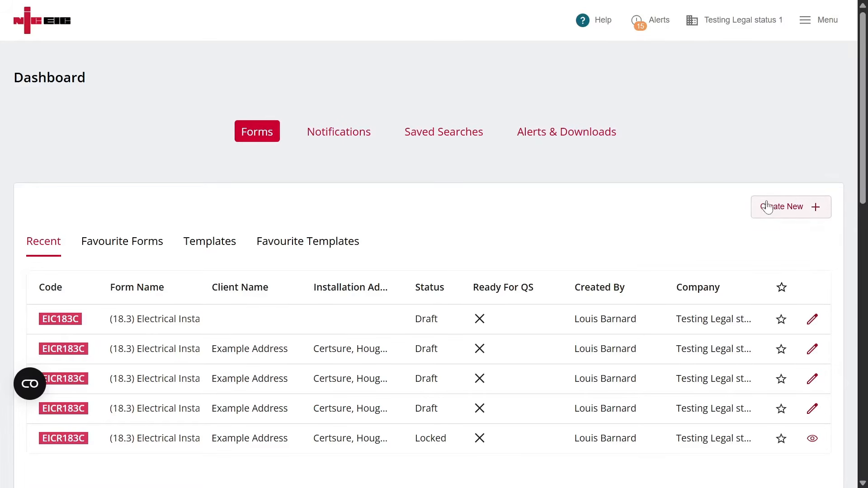
# Create a new (18.3) Minor Electrical Installation Works Certificate from the forms listing.
pyautogui.click(822, 31)
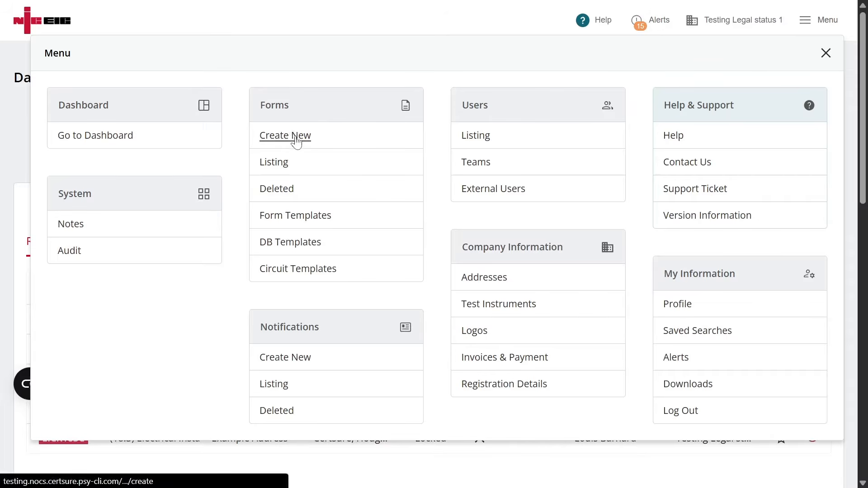
pyautogui.click(278, 163)
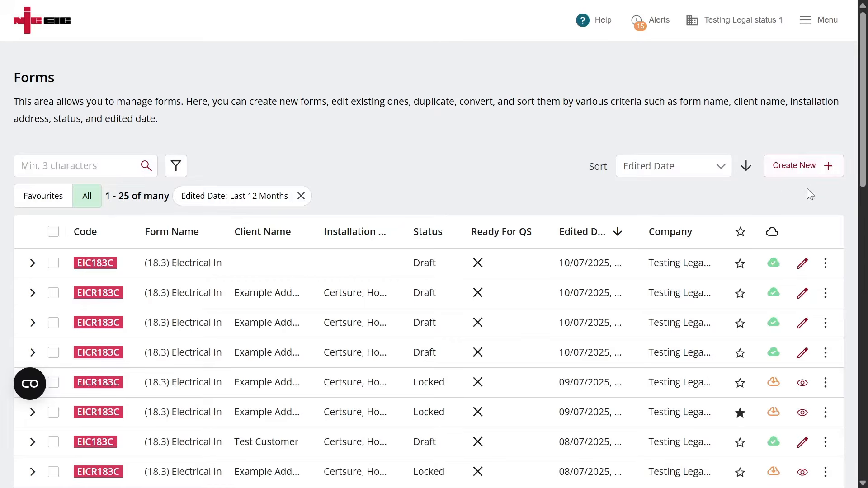
pyautogui.click(812, 171)
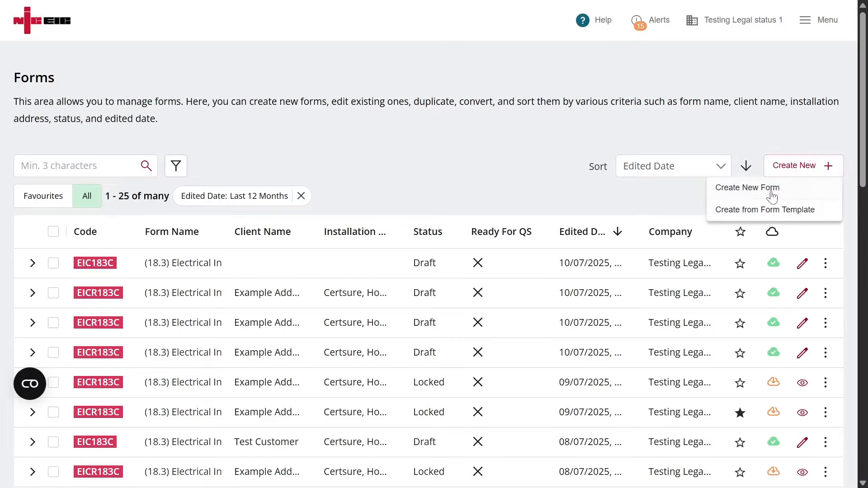
pyautogui.click(772, 195)
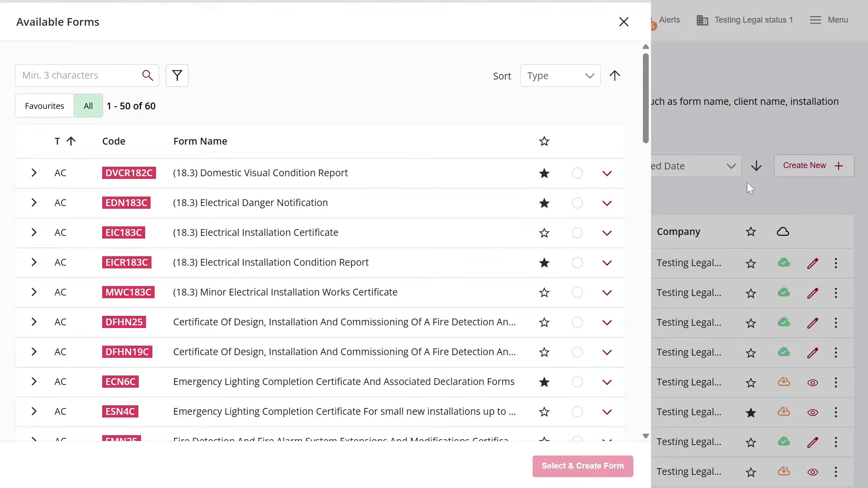
pyautogui.click(578, 293)
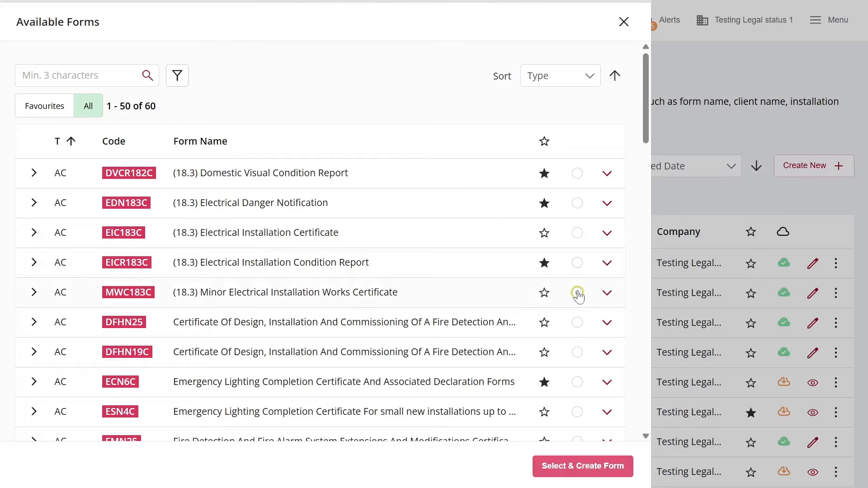
pyautogui.click(597, 474)
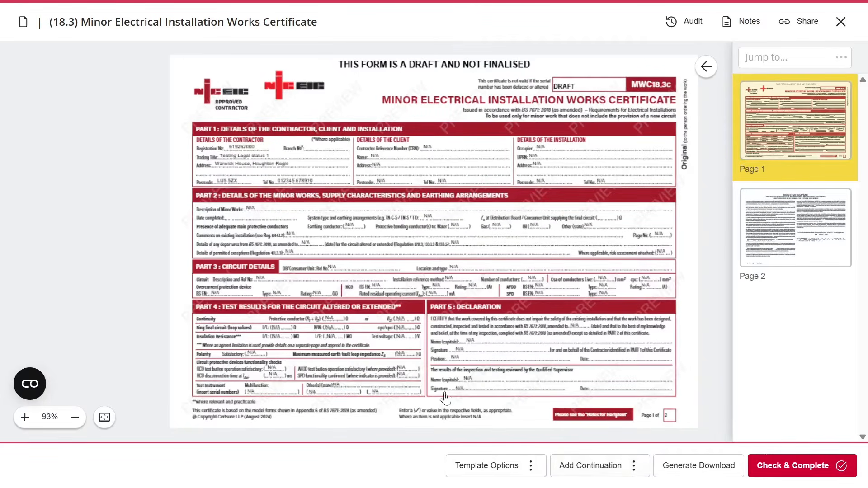
# Examine page 1 of the draft certificate at different magnifications and fit it back to the screen.
pyautogui.click(102, 422)
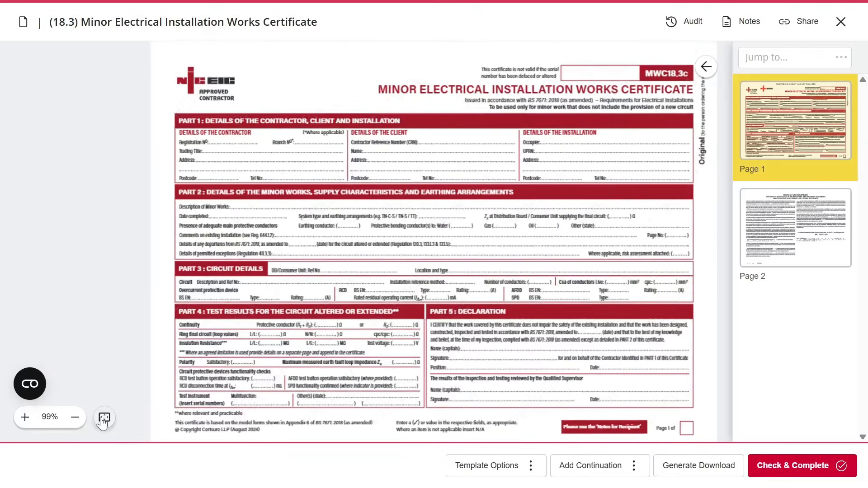
pyautogui.click(23, 420)
pyautogui.click(23, 419)
pyautogui.click(23, 419)
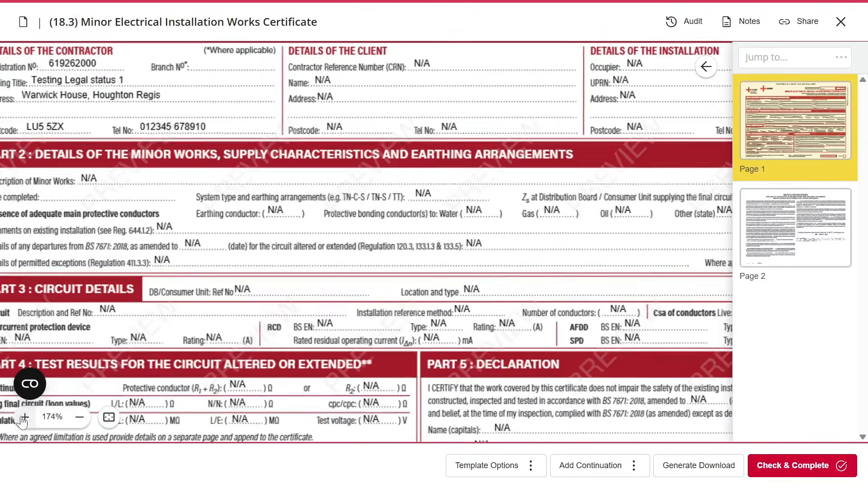
pyautogui.click(24, 419)
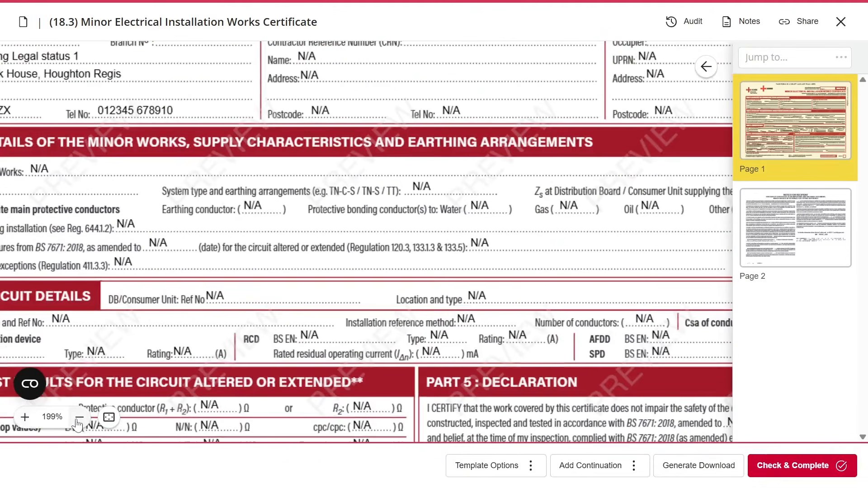
pyautogui.click(78, 422)
pyautogui.click(77, 423)
pyautogui.click(76, 423)
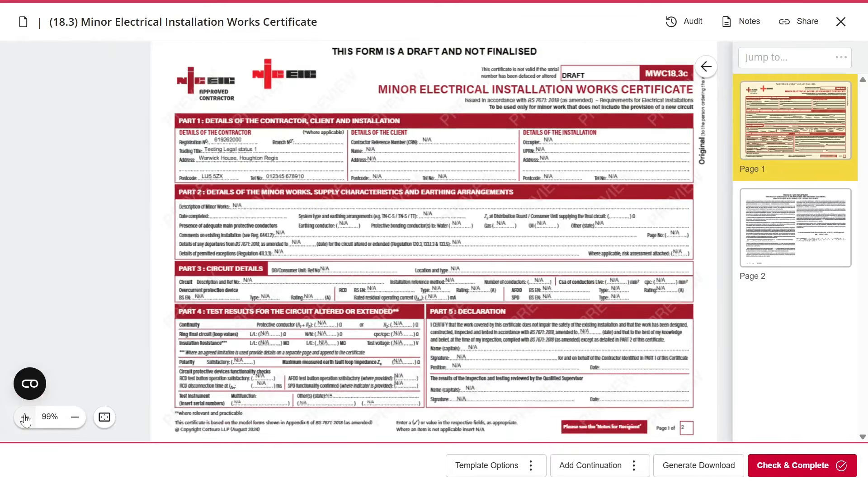
pyautogui.click(25, 417)
pyautogui.click(25, 417)
pyautogui.click(82, 419)
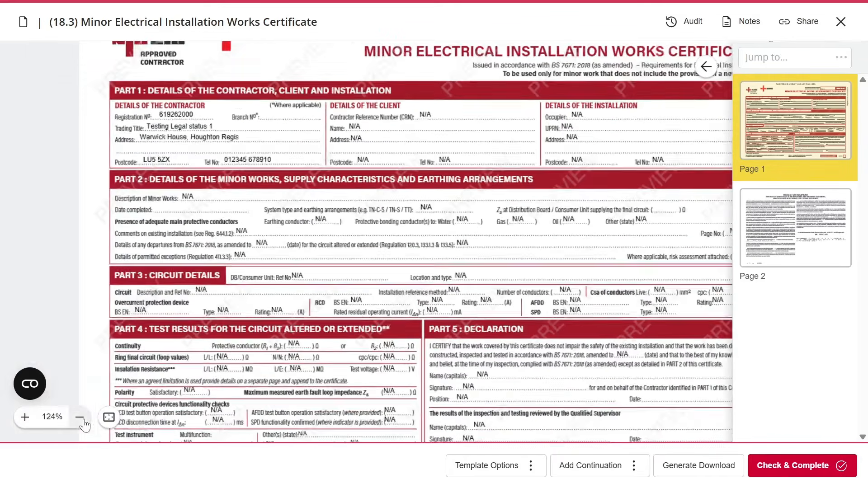
pyautogui.click(82, 420)
pyautogui.click(83, 420)
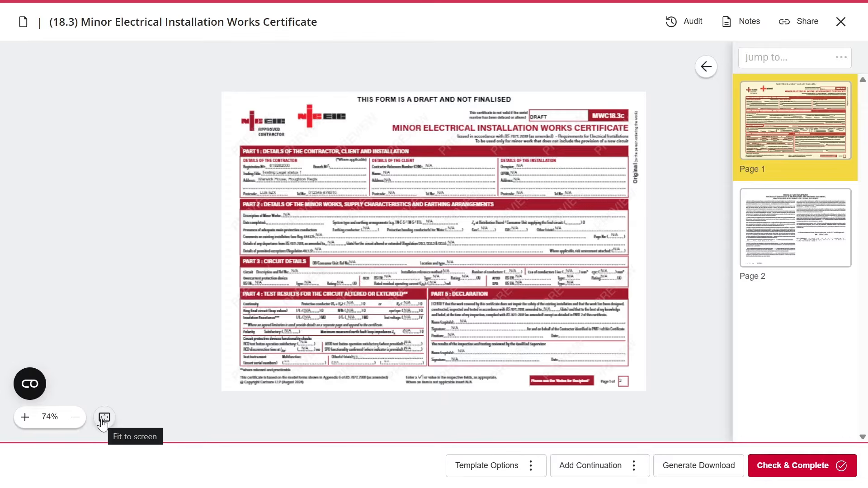
pyautogui.click(104, 421)
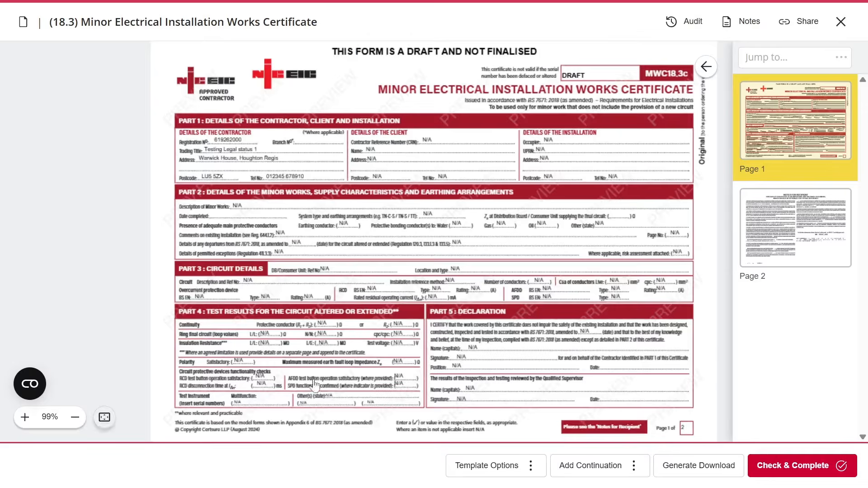
# Fill the Part 1 client details from the address library's Example Address entry and copy them to the installation details.
pyautogui.click(473, 159)
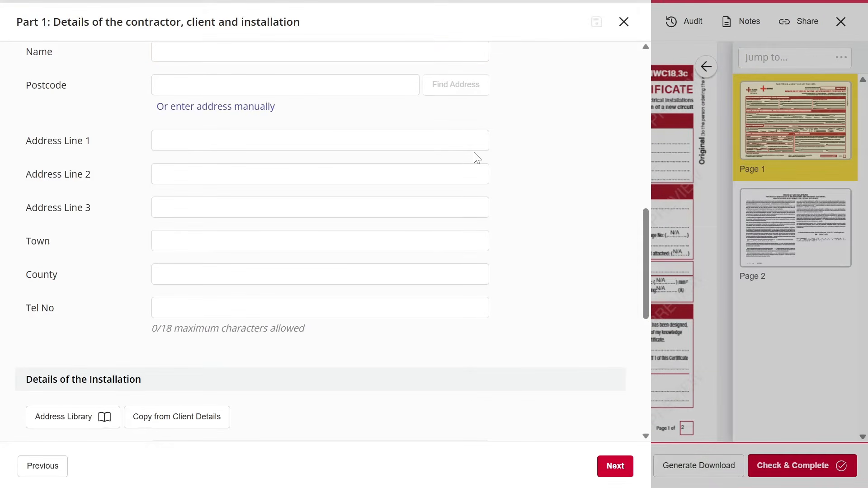
pyautogui.scroll(6, 475, 156)
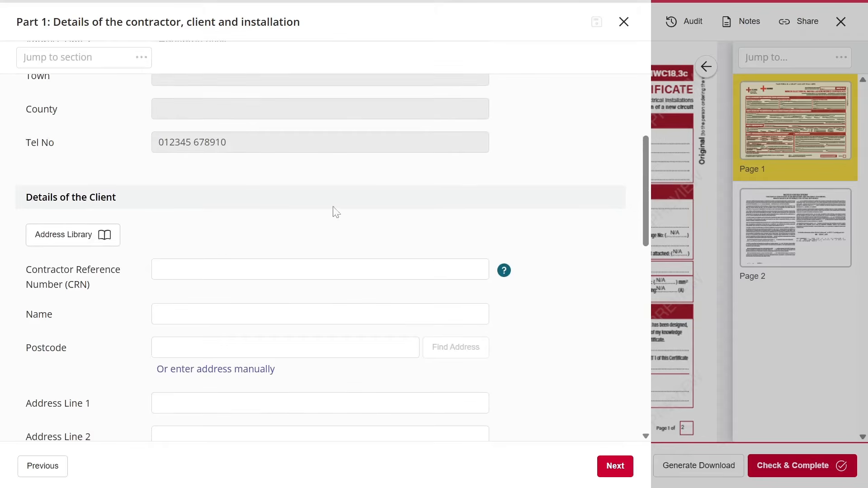
pyautogui.click(80, 245)
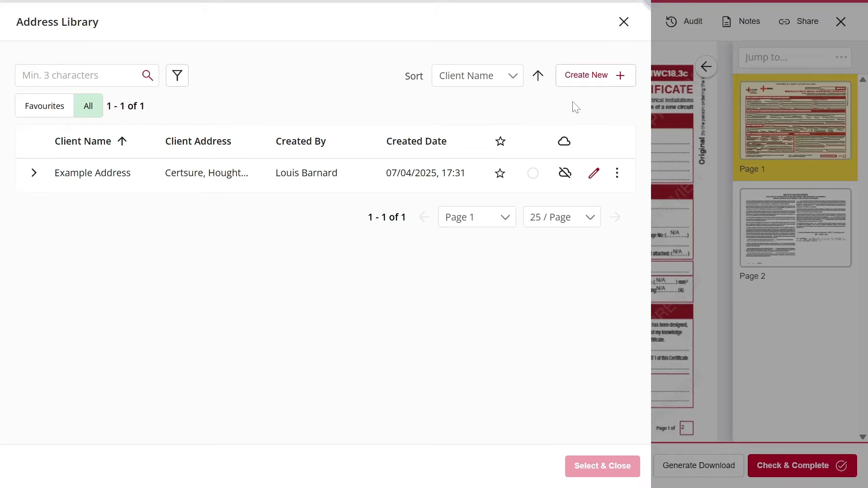
pyautogui.click(533, 174)
pyautogui.click(604, 466)
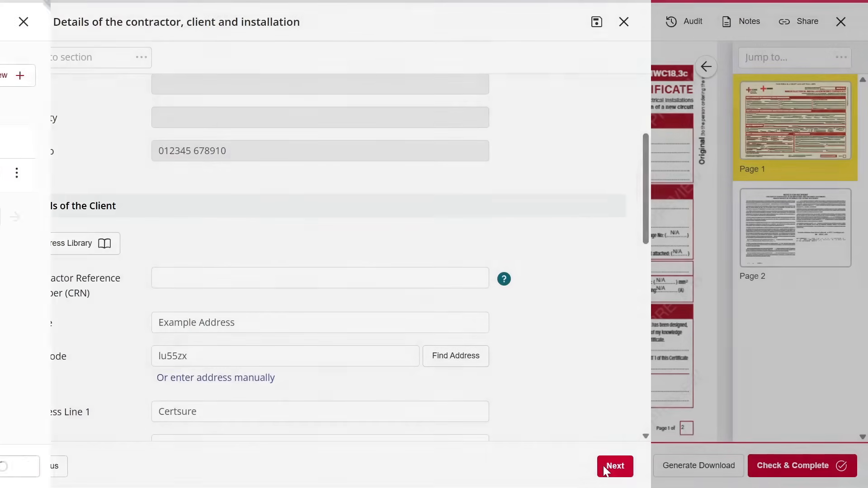
pyautogui.scroll(-10, 287, 272)
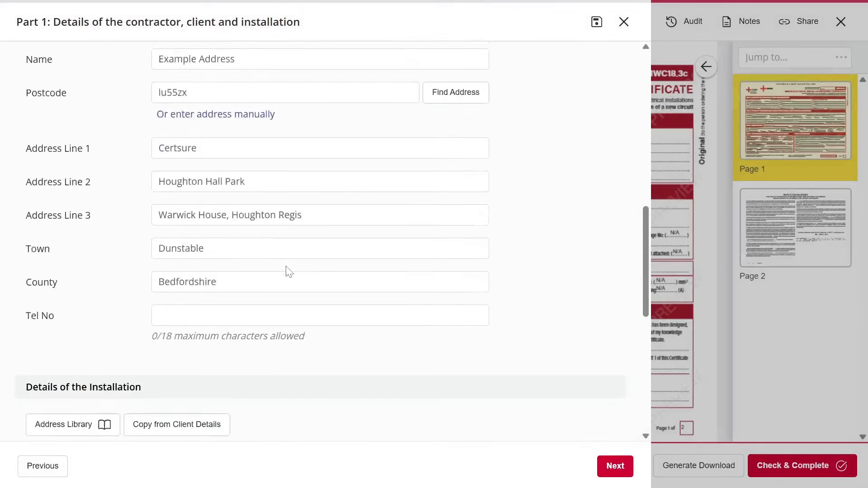
pyautogui.click(189, 145)
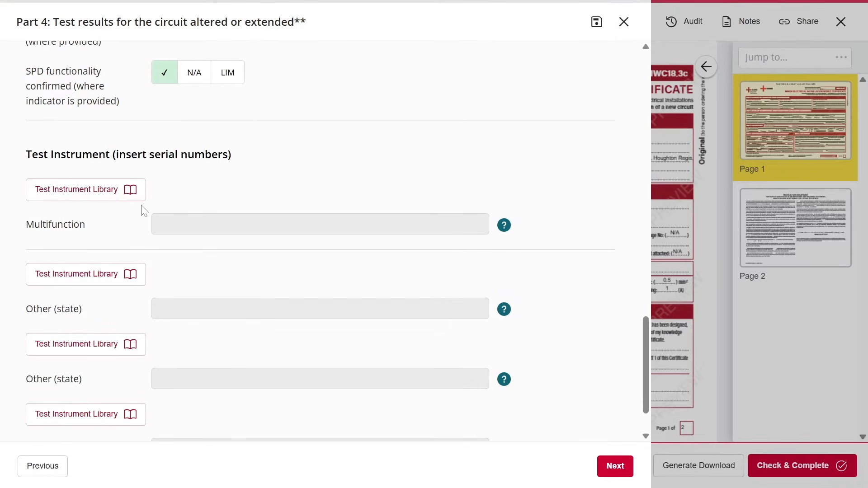
# Select Test Instrument from the library as the multifunction instrument in Part 4 and proceed to the following part.
pyautogui.click(113, 199)
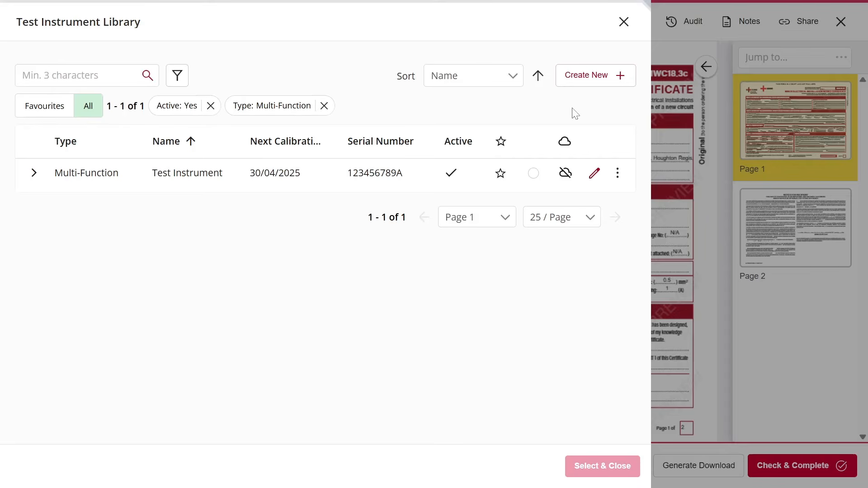
pyautogui.click(534, 173)
pyautogui.click(604, 462)
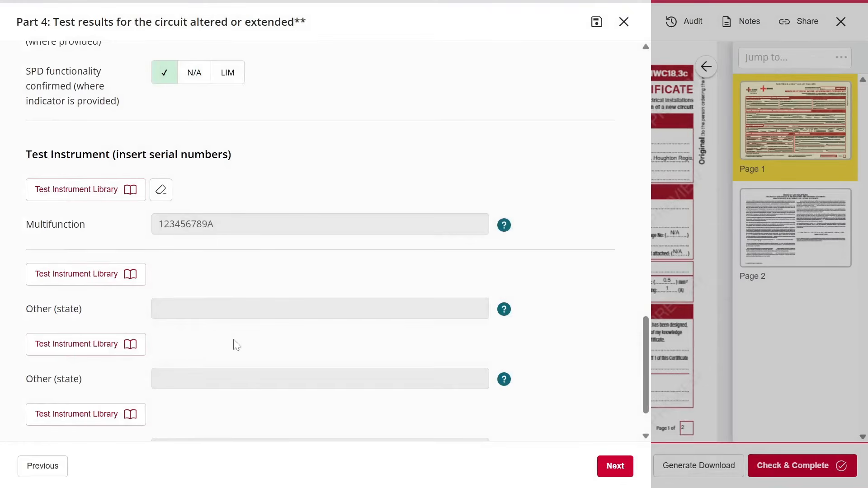
pyautogui.click(606, 468)
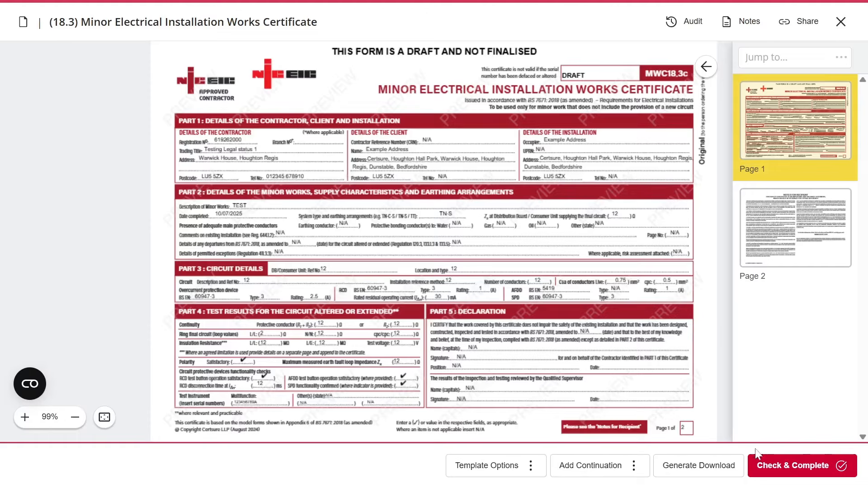
# Run the completion check on the certificate, confirm finalising, and review the validation errors for each part.
pyautogui.click(789, 475)
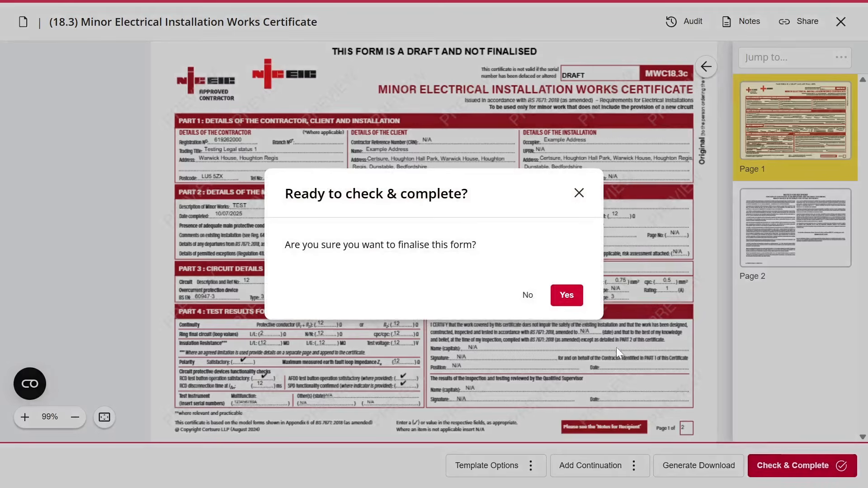
pyautogui.click(577, 299)
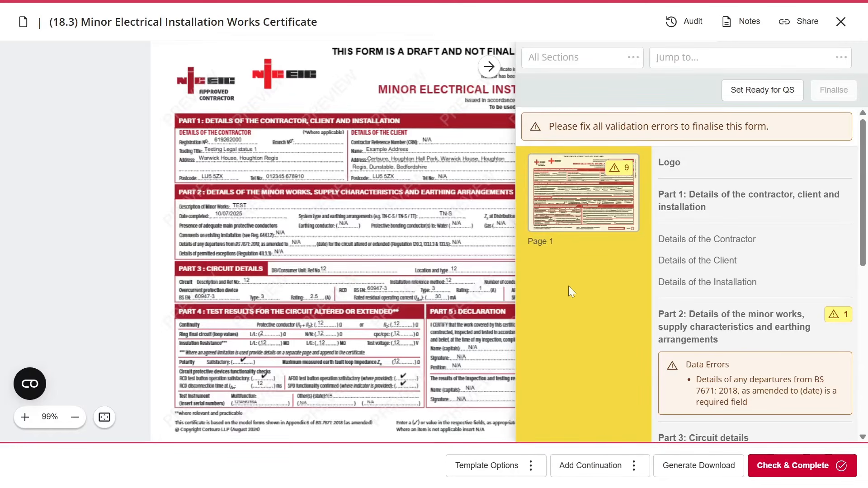
pyautogui.scroll(-3, 568, 286)
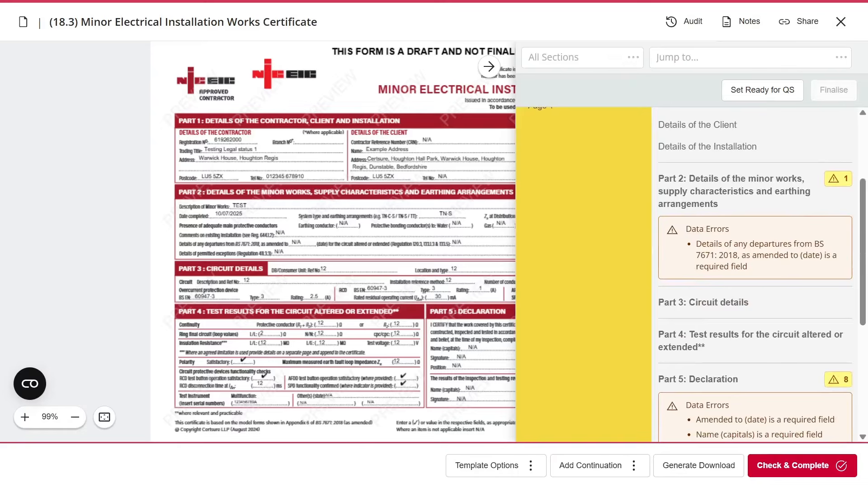
pyautogui.scroll(-2, 756, 274)
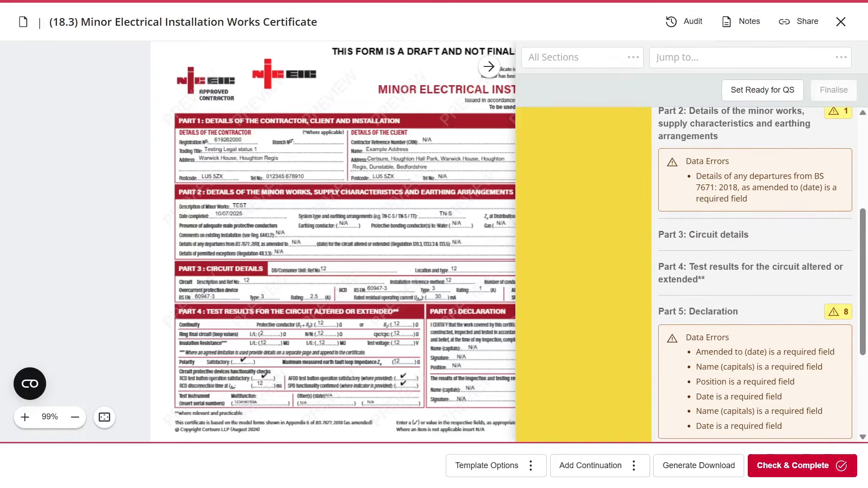
pyautogui.scroll(3, 805, 249)
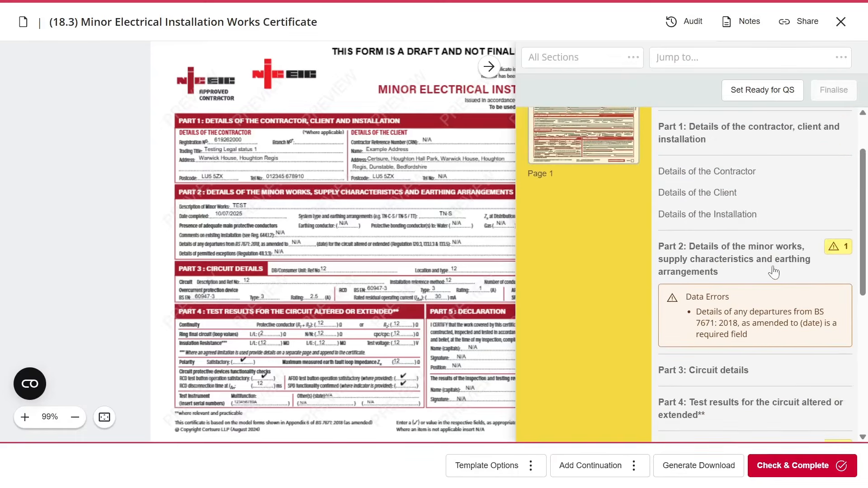
# Fix the Part 2 error by setting the BS 7671: 2018 departures amended date to 2022.
pyautogui.click(834, 253)
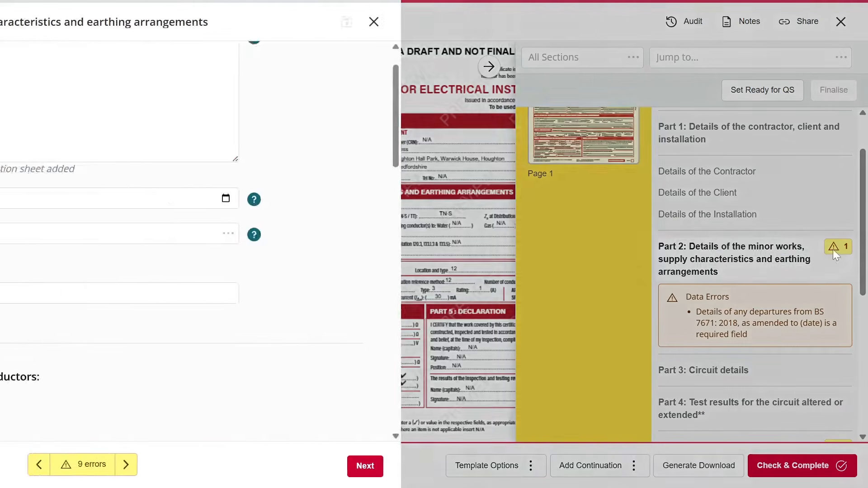
pyautogui.scroll(1, 497, 205)
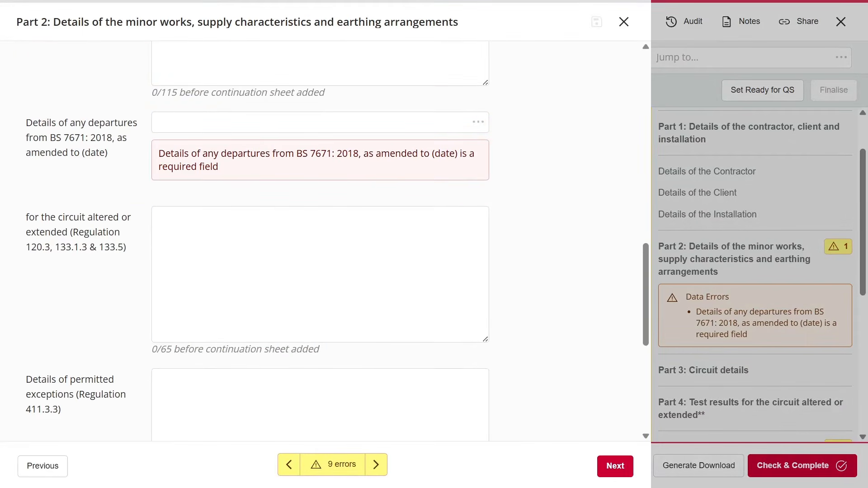
pyautogui.click(261, 131)
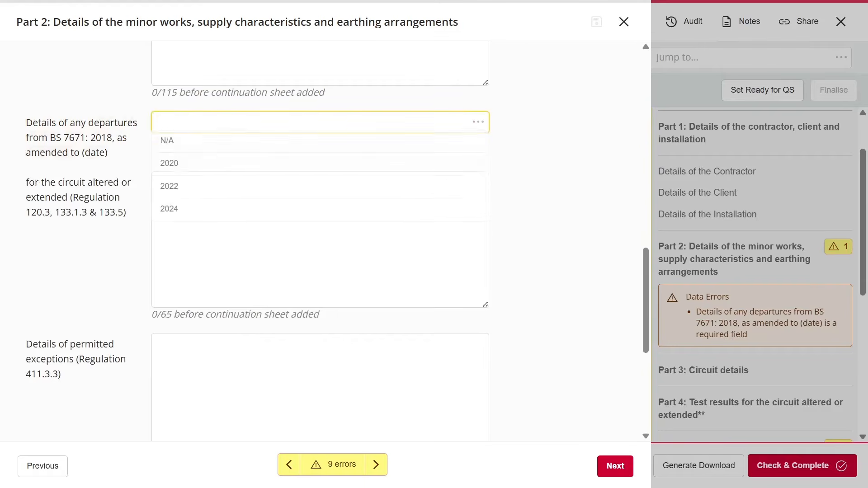
pyautogui.click(209, 186)
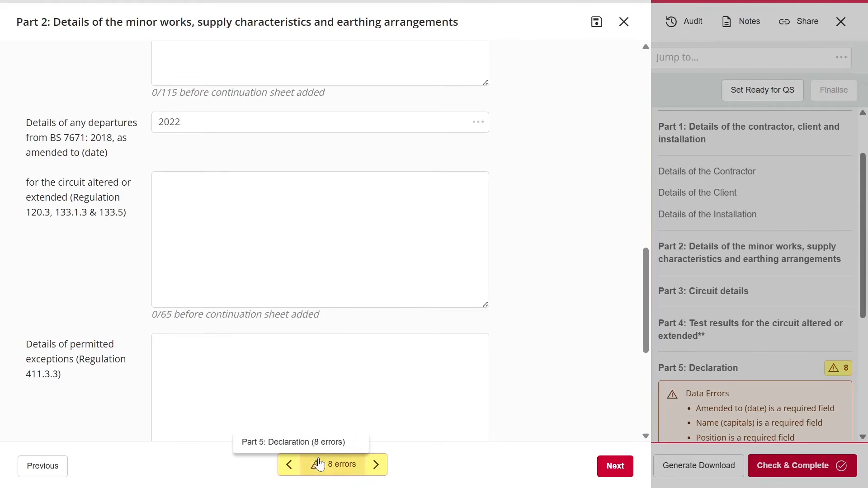
# In the Part 5 declaration, fill the first signatory from your own user profile and set Amended to (date) to 2022.
pyautogui.click(320, 451)
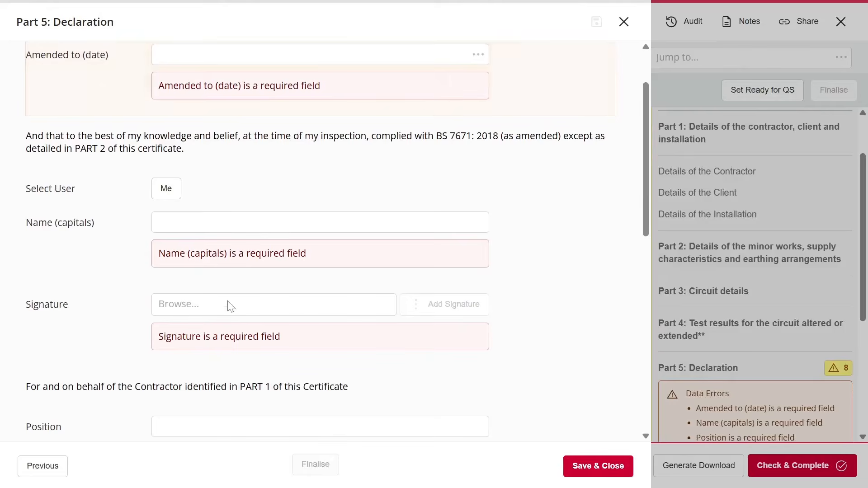
pyautogui.scroll(2, 231, 294)
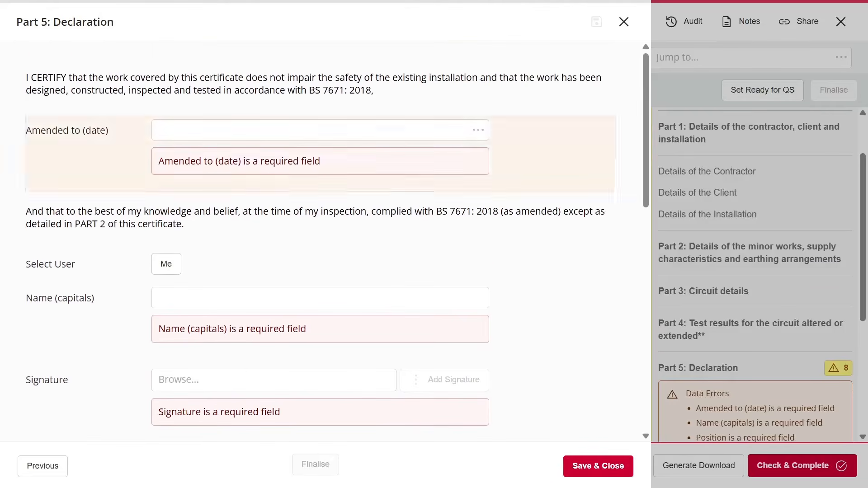
pyautogui.click(167, 267)
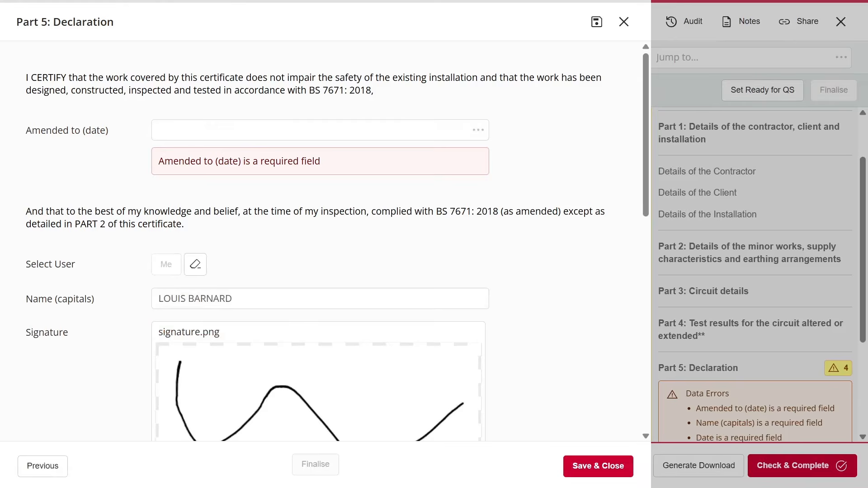
pyautogui.click(204, 131)
pyautogui.click(170, 196)
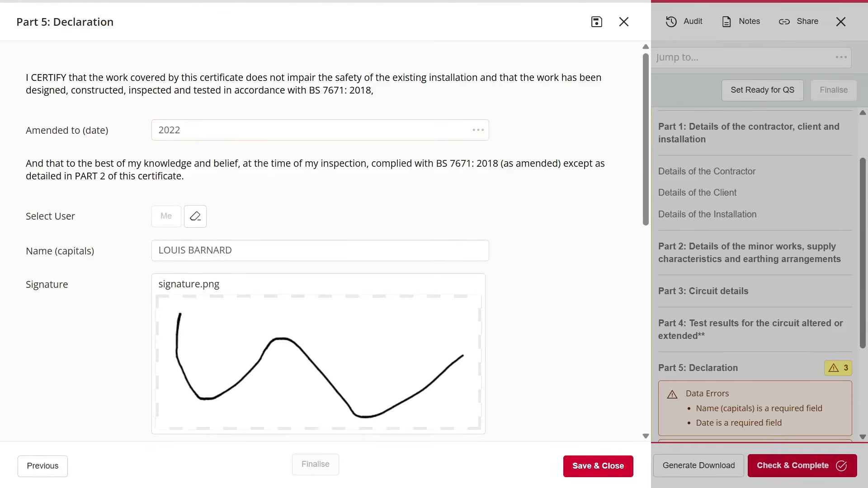
# In the Part 5 declaration, fill the Qualified Supervisor's name, signature and date from your own user profile.
pyautogui.scroll(-5, 100, 320)
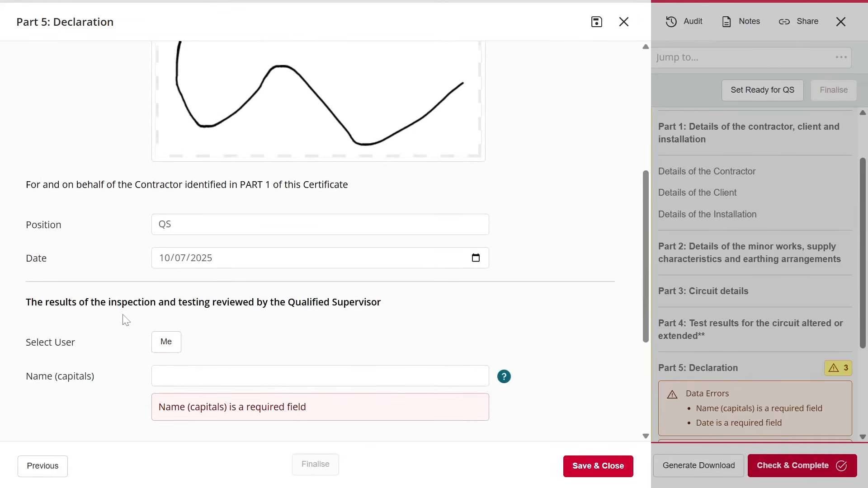
pyautogui.click(167, 275)
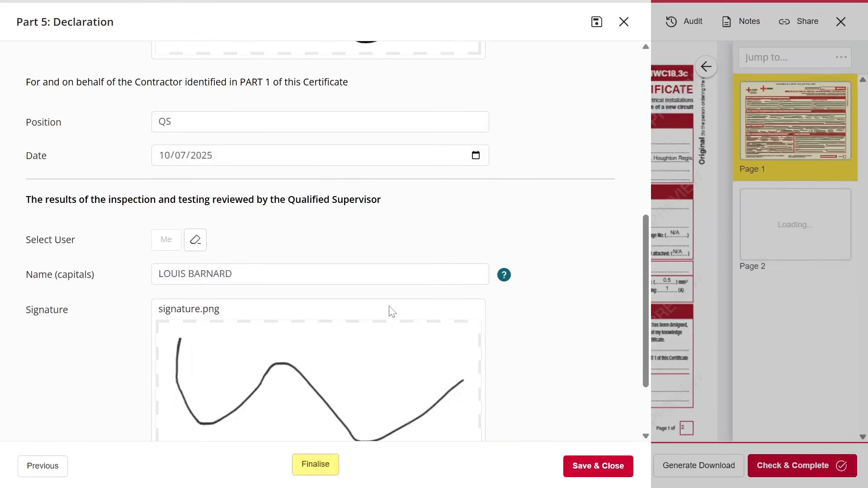
pyautogui.scroll(-3, 391, 311)
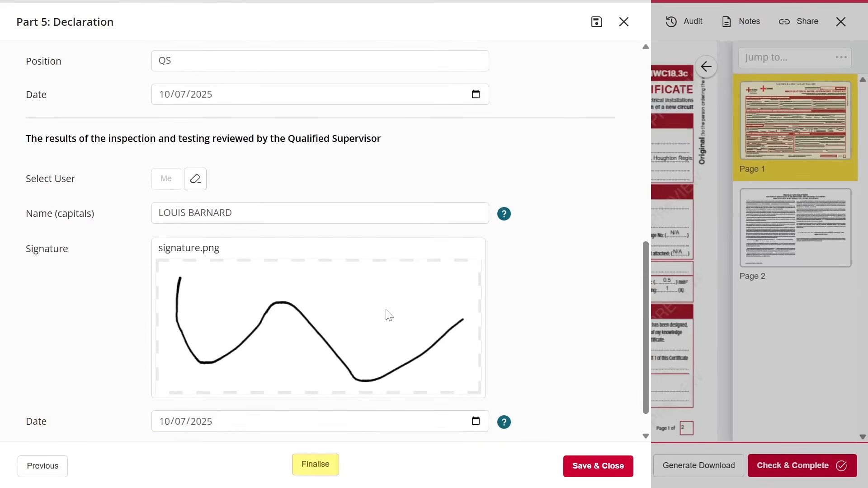
# Finalise the certificate without a reminder date or any delivery option, and return to the forms list.
pyautogui.click(330, 472)
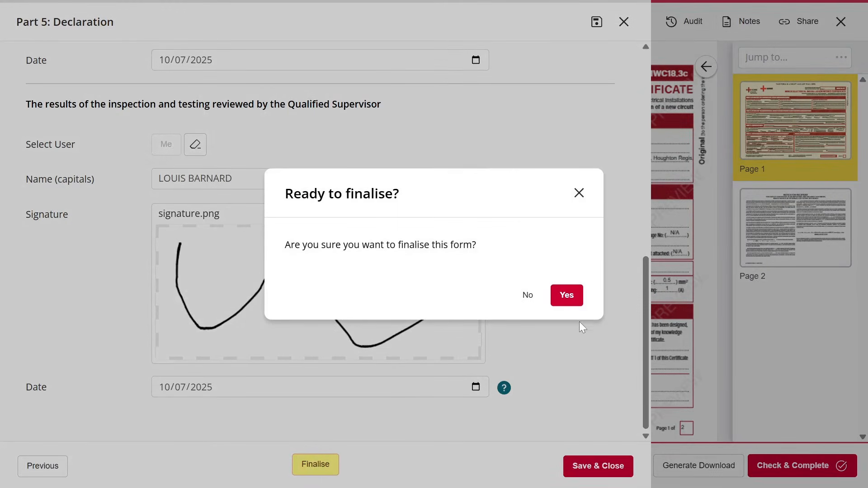
pyautogui.click(574, 303)
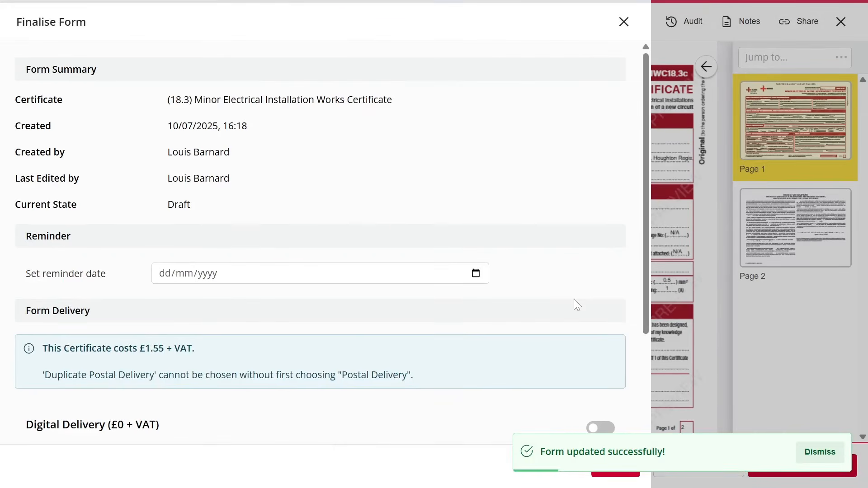
pyautogui.scroll(-3, 482, 291)
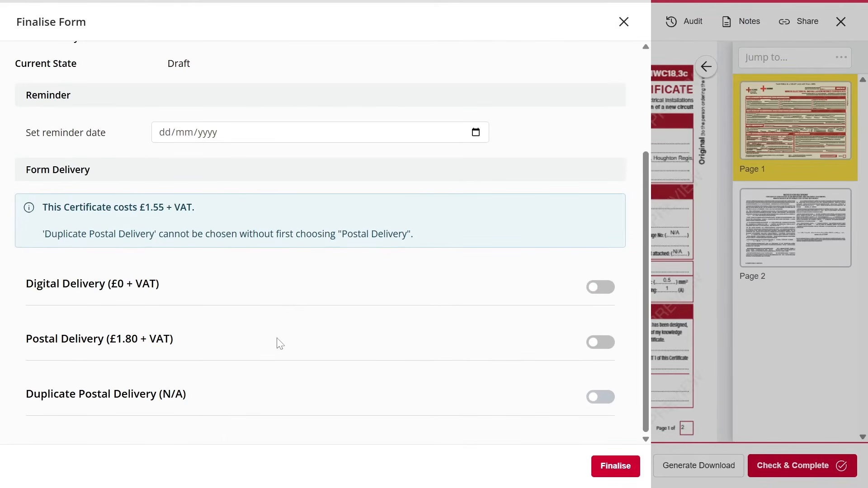
pyautogui.scroll(3, 279, 342)
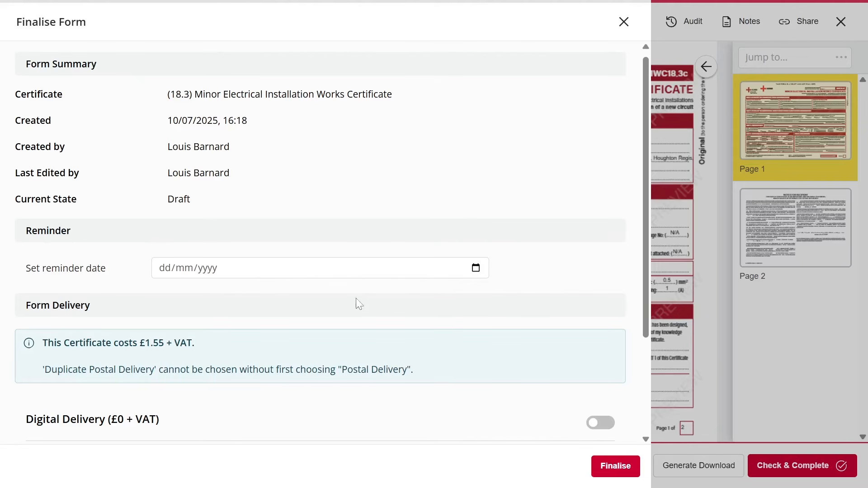
pyautogui.click(608, 472)
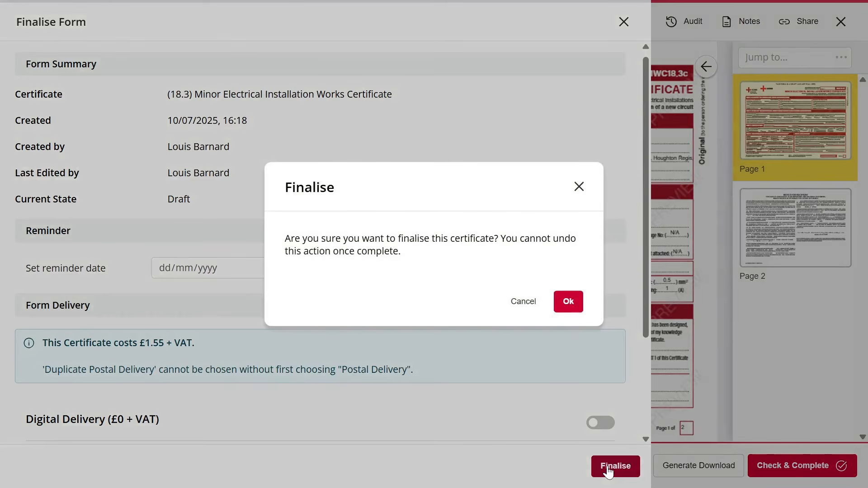
pyautogui.click(568, 303)
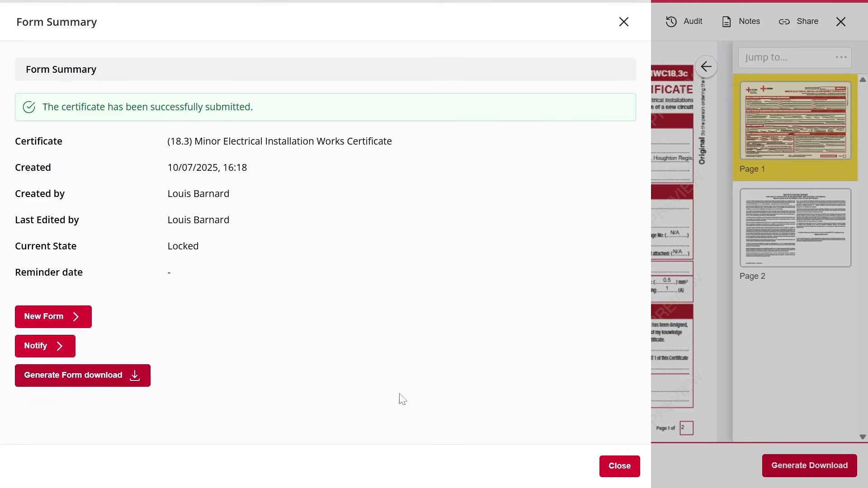
pyautogui.click(623, 471)
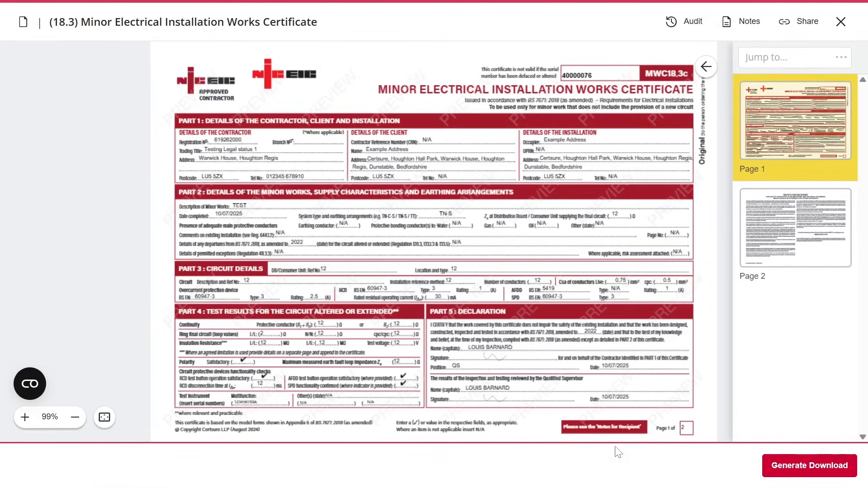
pyautogui.click(841, 22)
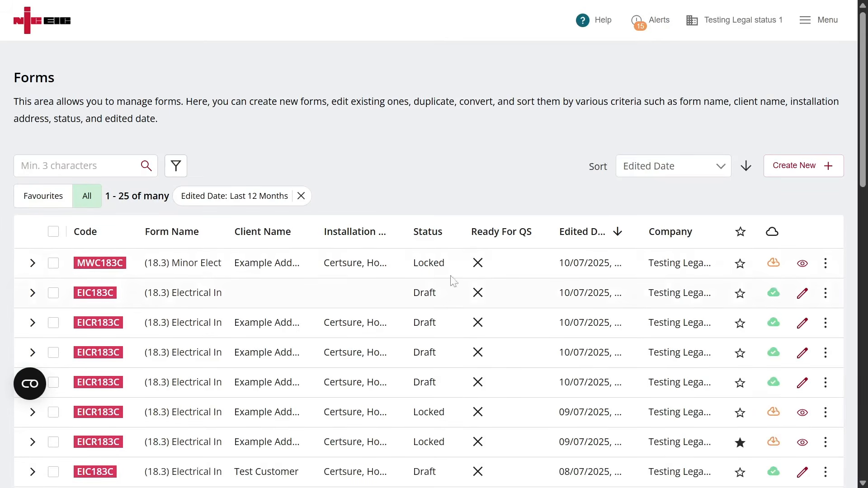
# Duplicate the locked (18.3) Minor Electrical Installation Works Certificate and close the draft copy.
pyautogui.click(827, 271)
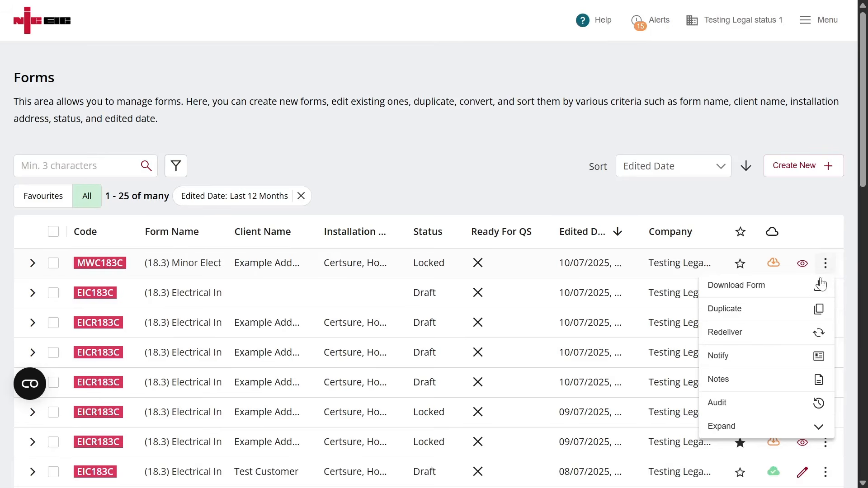
pyautogui.click(775, 319)
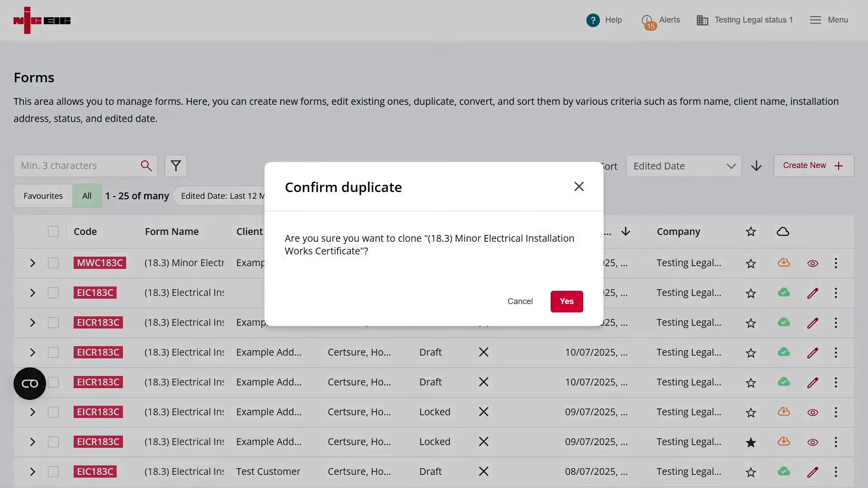
pyautogui.click(565, 303)
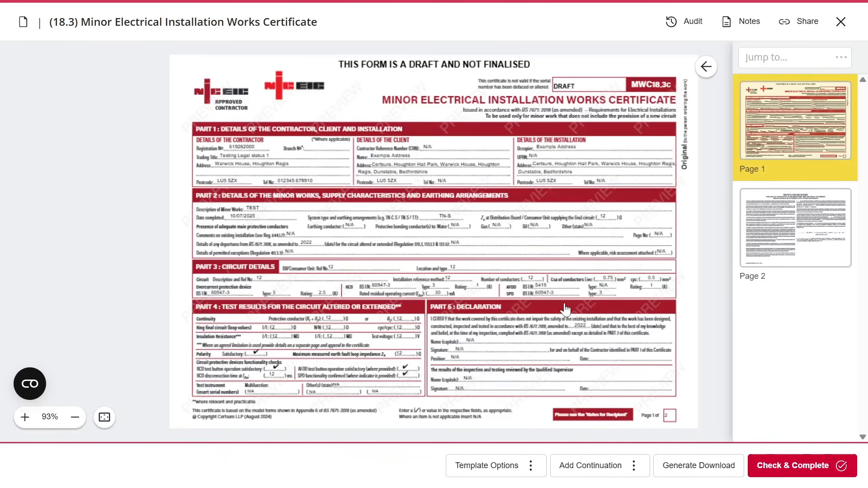
pyautogui.click(841, 22)
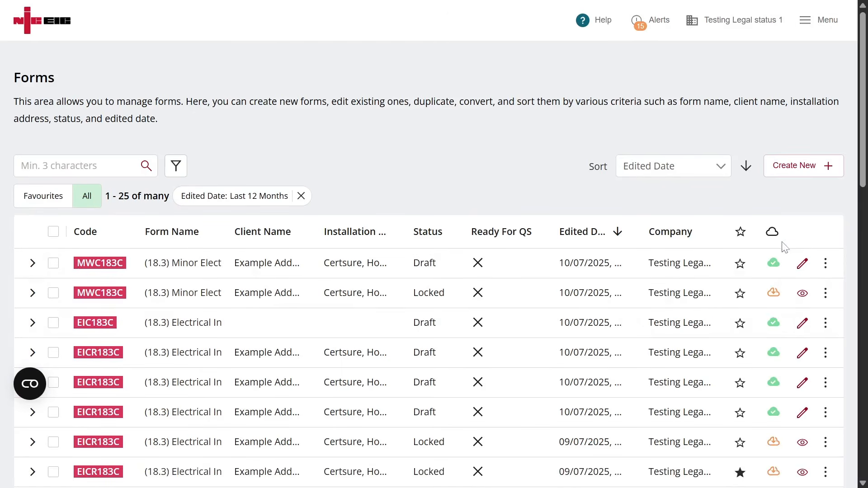
# Convert the draft EIC183C form into an (18.3) Electrical Installation Condition Report and close the new report.
pyautogui.click(827, 326)
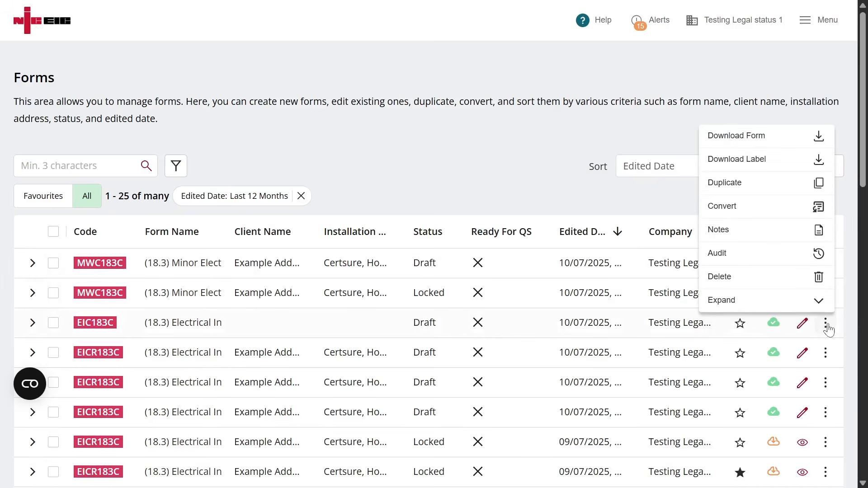
pyautogui.click(767, 211)
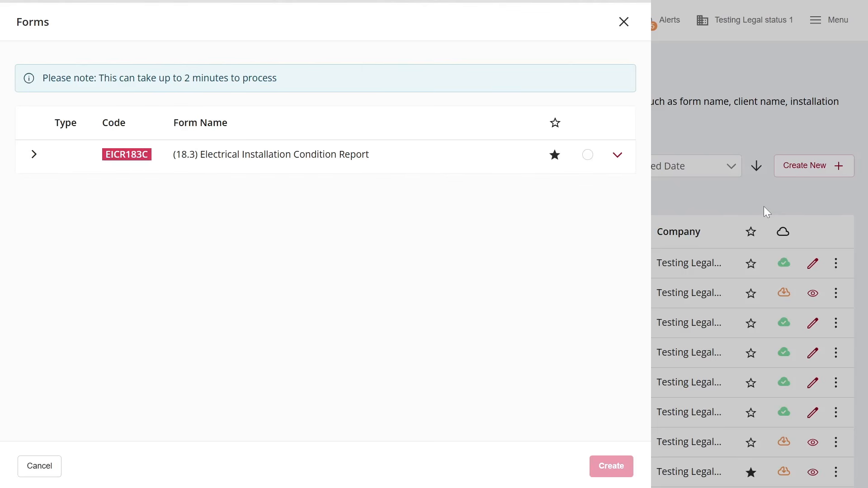
pyautogui.click(588, 156)
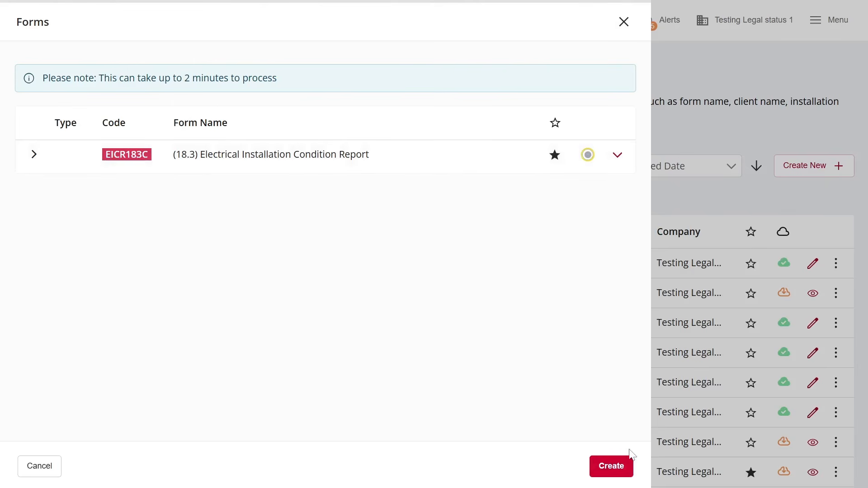
pyautogui.click(618, 467)
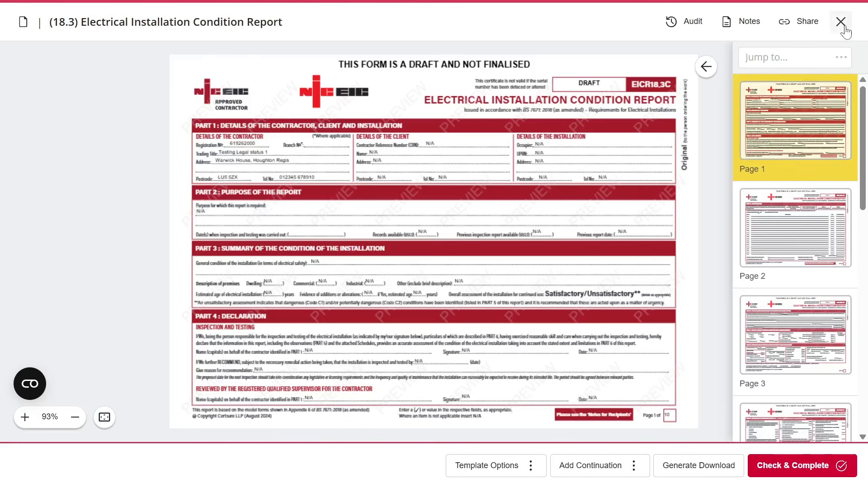
pyautogui.click(843, 23)
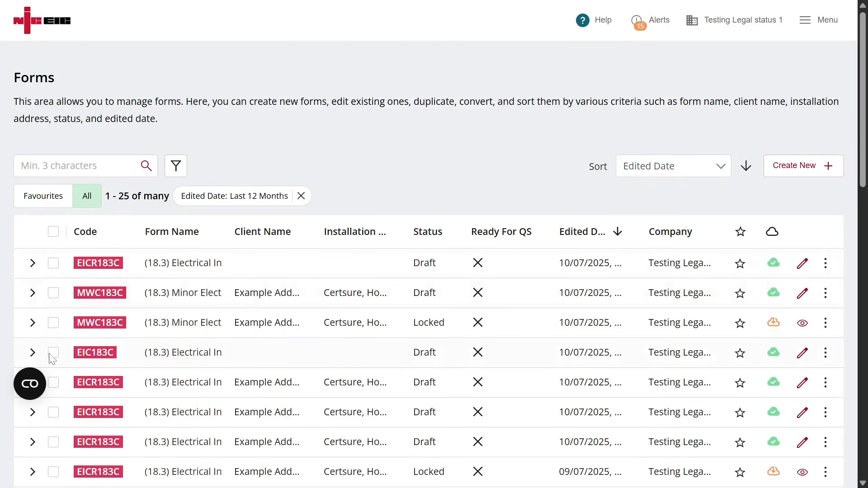
# Expand the draft EIC183C form's entry in the forms list and look through its details and available actions.
pyautogui.click(32, 354)
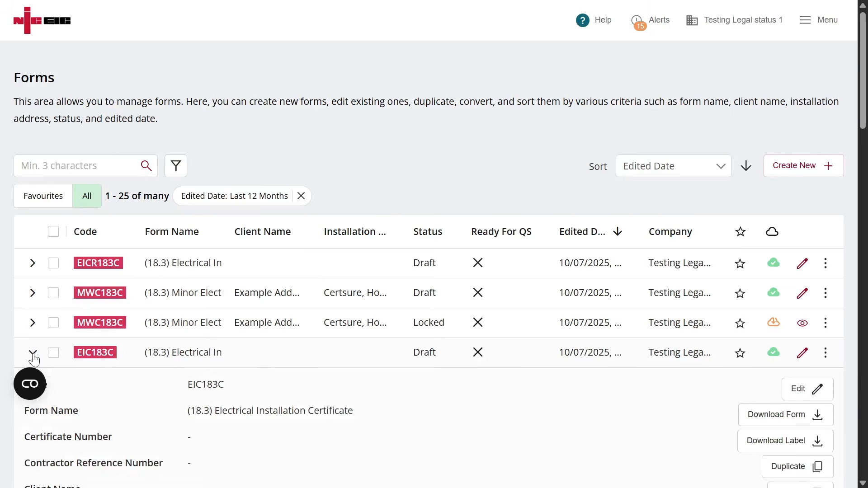
pyautogui.scroll(-6, 249, 363)
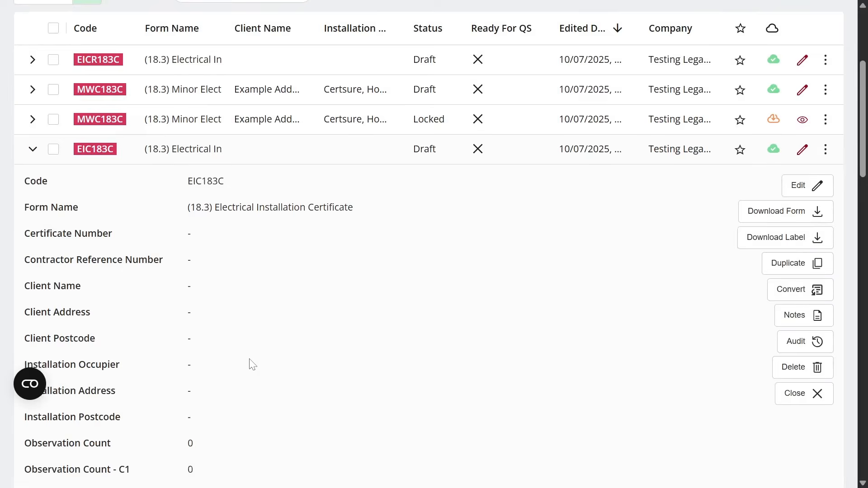